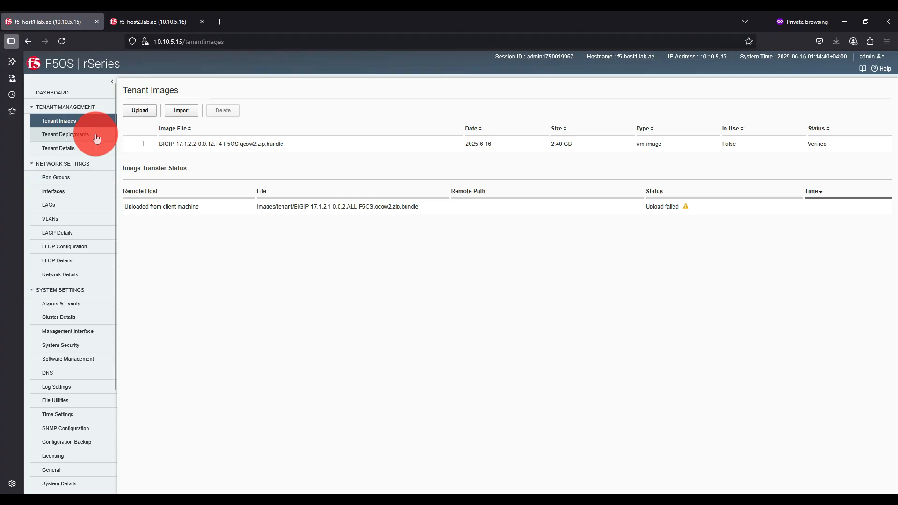
- Start a new tenant deployment and name it prod-lb1
left_click(96, 137)
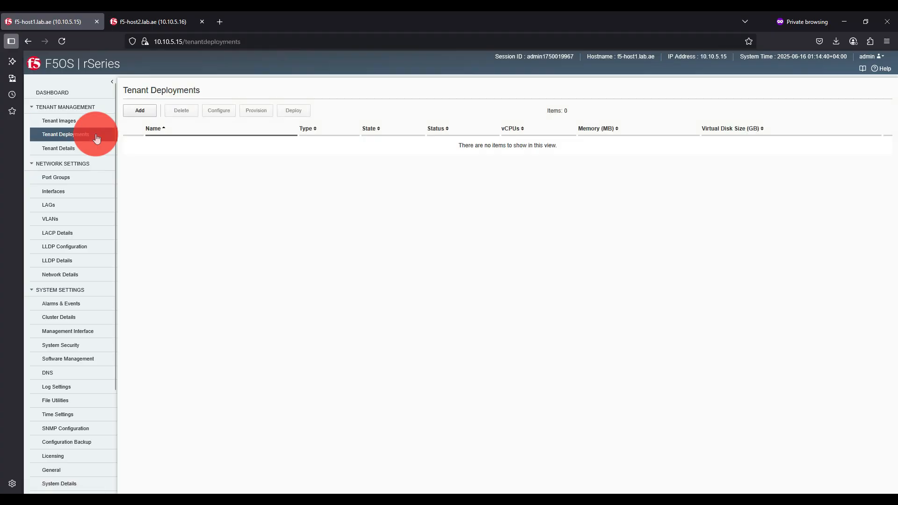
left_click(139, 112)
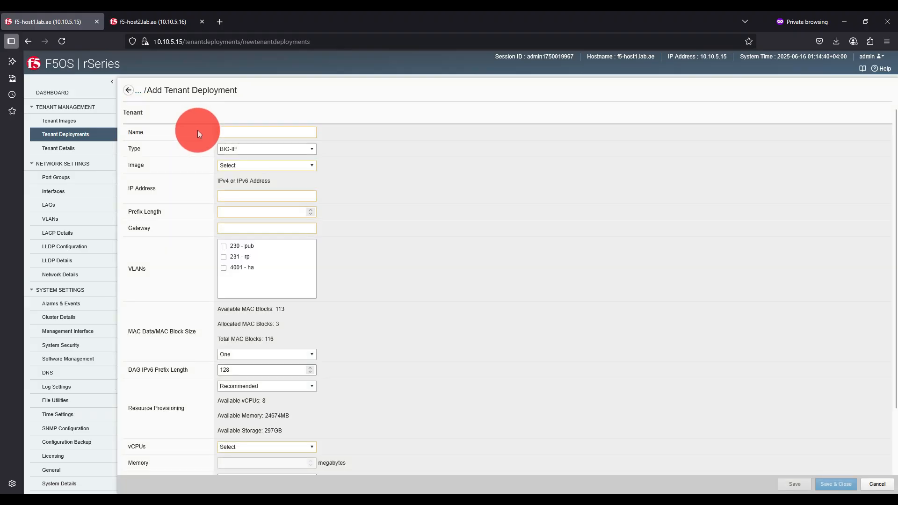
type("prod")
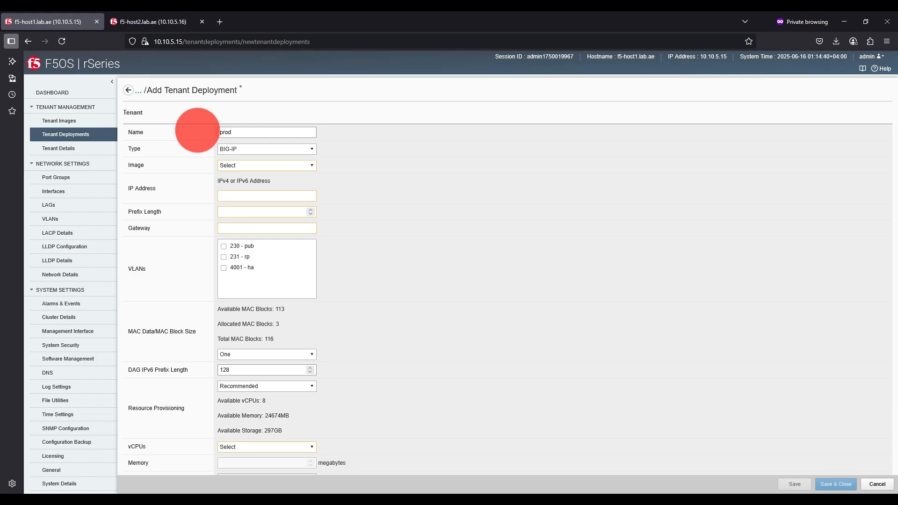
type("-lb1")
- Set the tenant's type to BIG-IP and its image to BIGIP-17.1.2.2-0.0.12.T4-F5OS.qcow2.zip.bundle
left_click(239, 149)
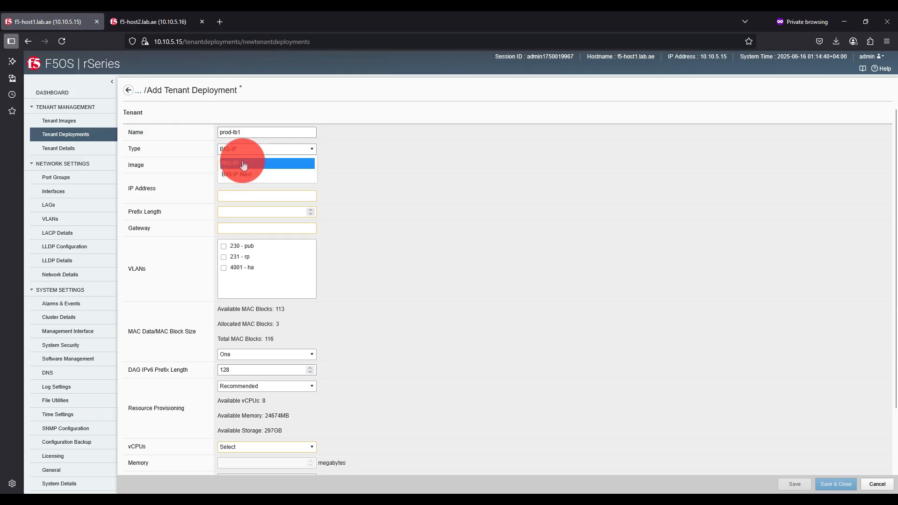
left_click(243, 163)
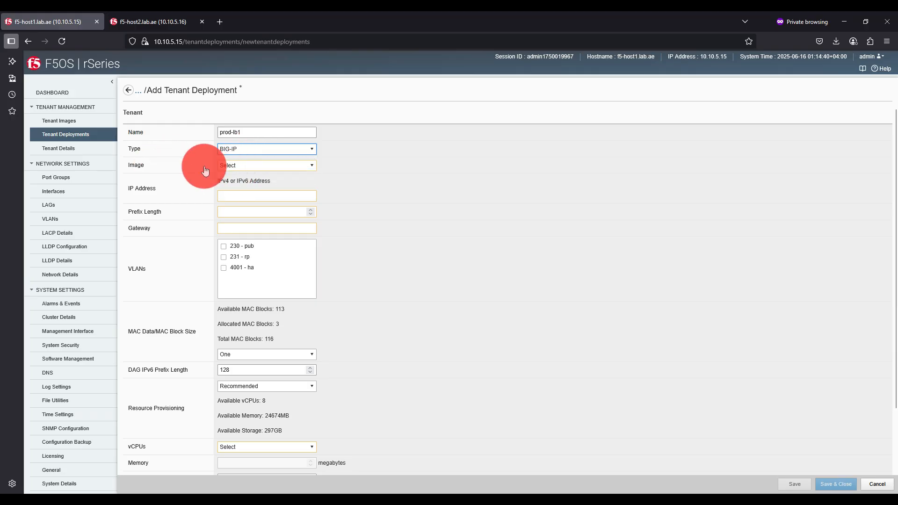
left_click(237, 171)
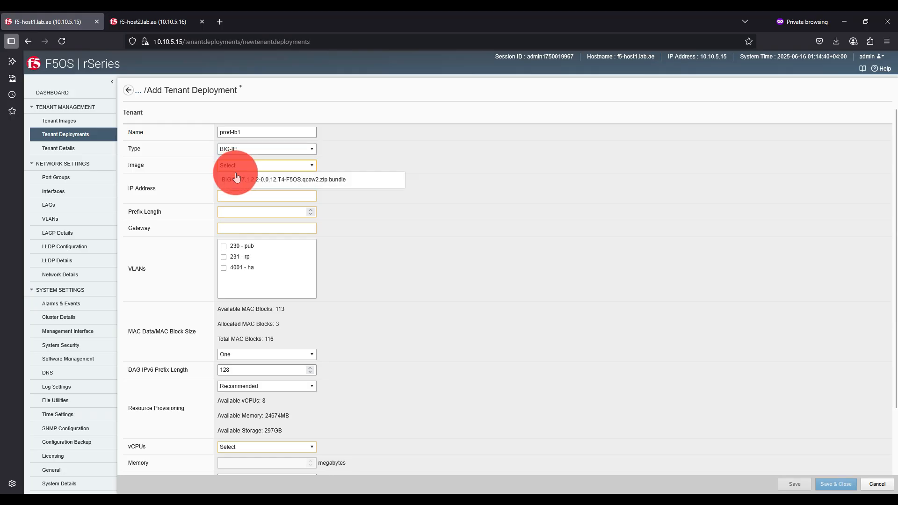
left_click(239, 181)
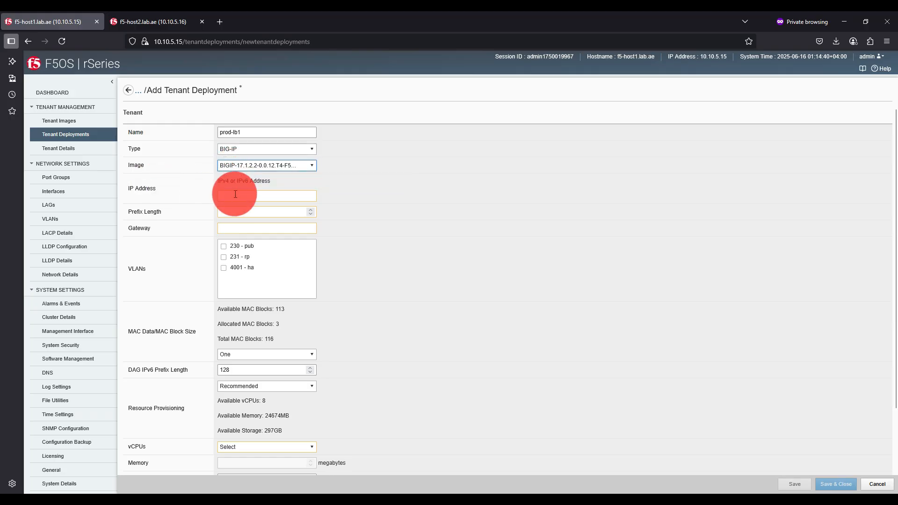
- Set the tenant's IP address to 10.10.5.21 with a prefix length of 24
left_click(239, 197)
type("10.")
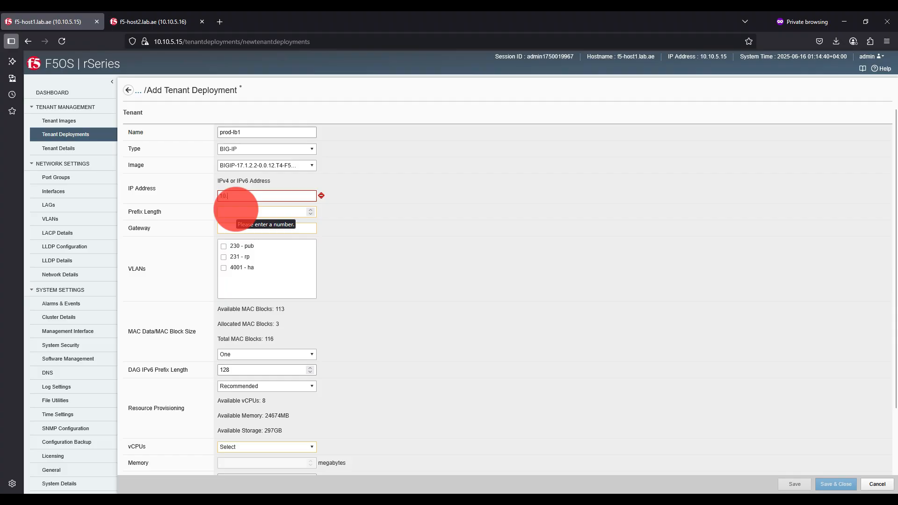
type("10.5.")
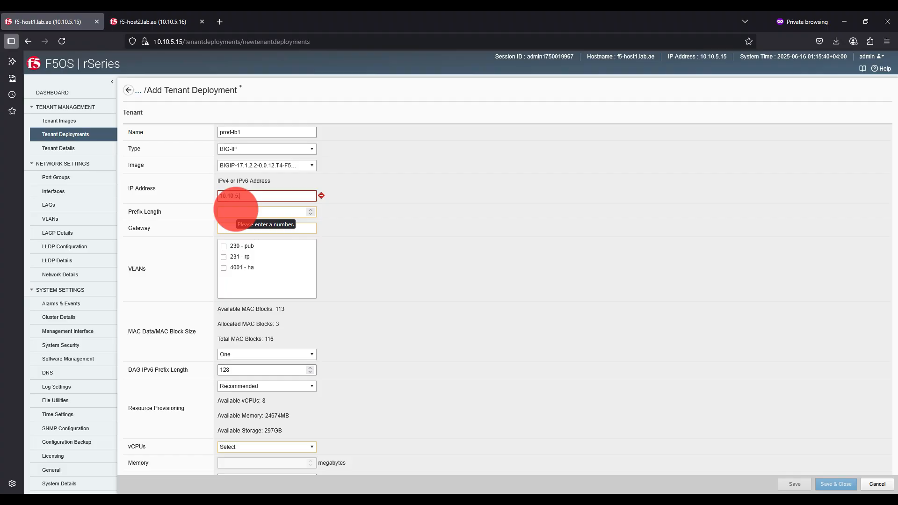
type("21")
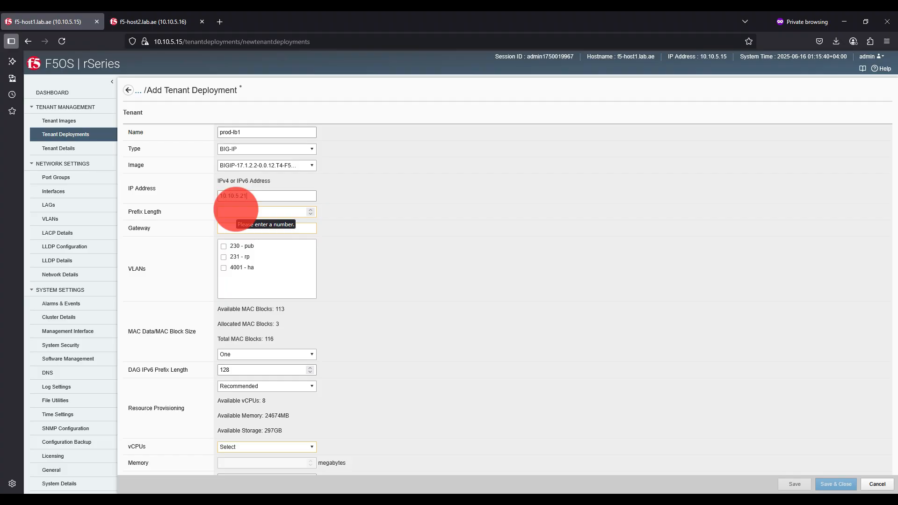
left_click(288, 210)
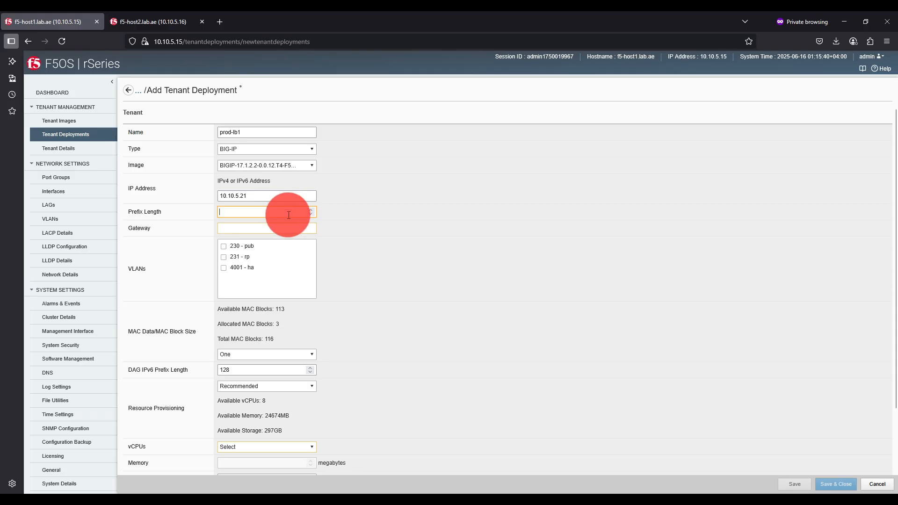
type("2")
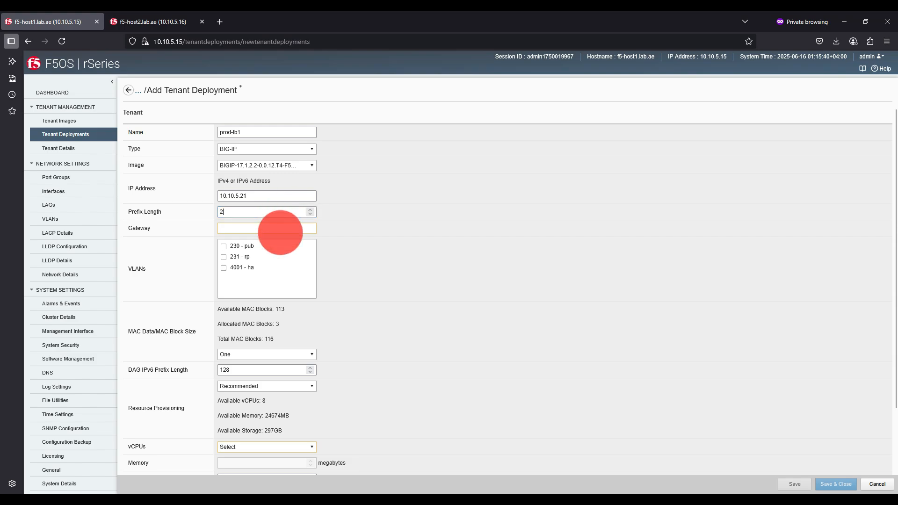
type("4")
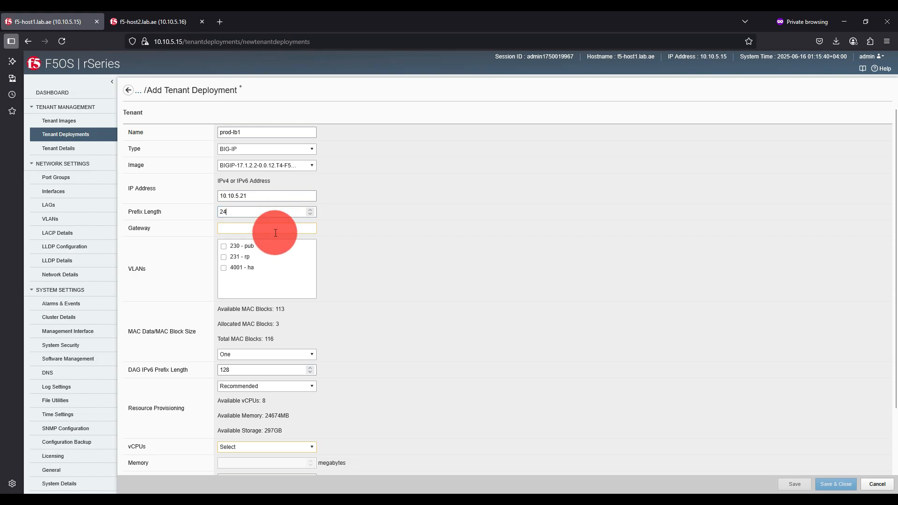
- Set the tenant's gateway to 10.10.5.1
left_click(277, 229)
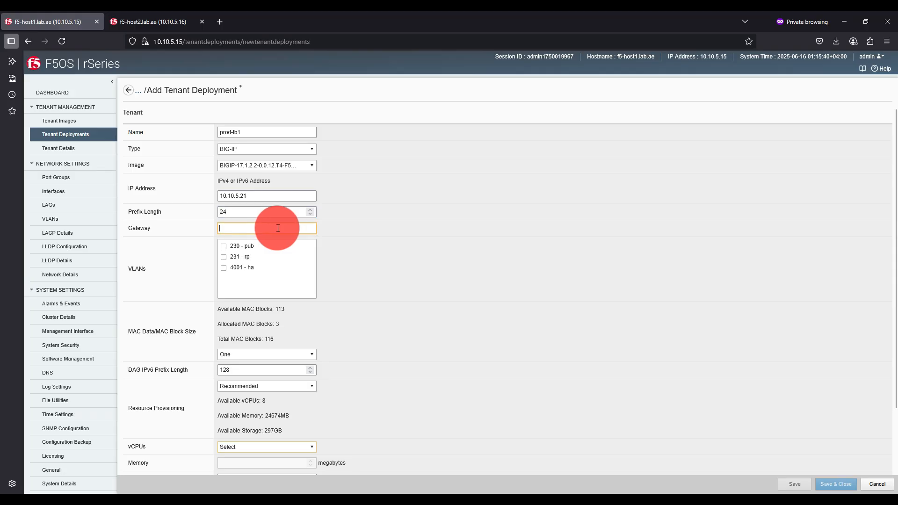
type("1")
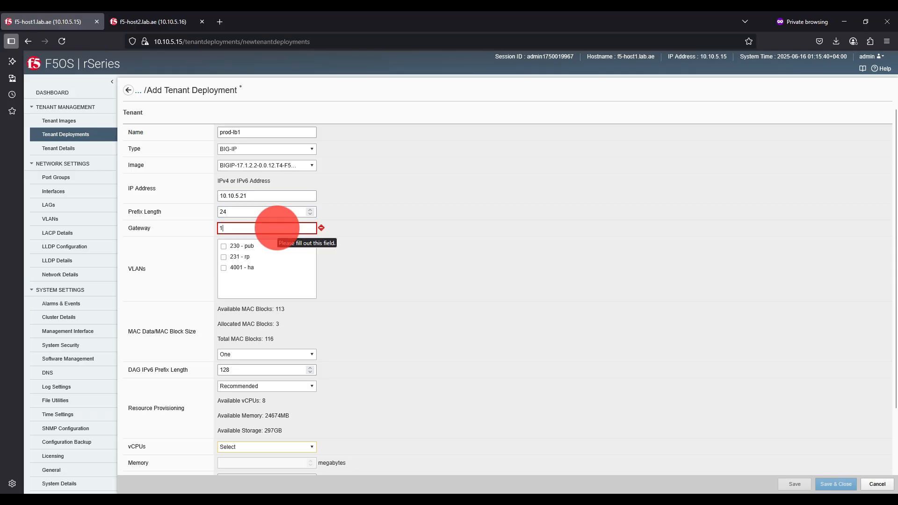
type("0.10.5.1")
left_click(528, 316)
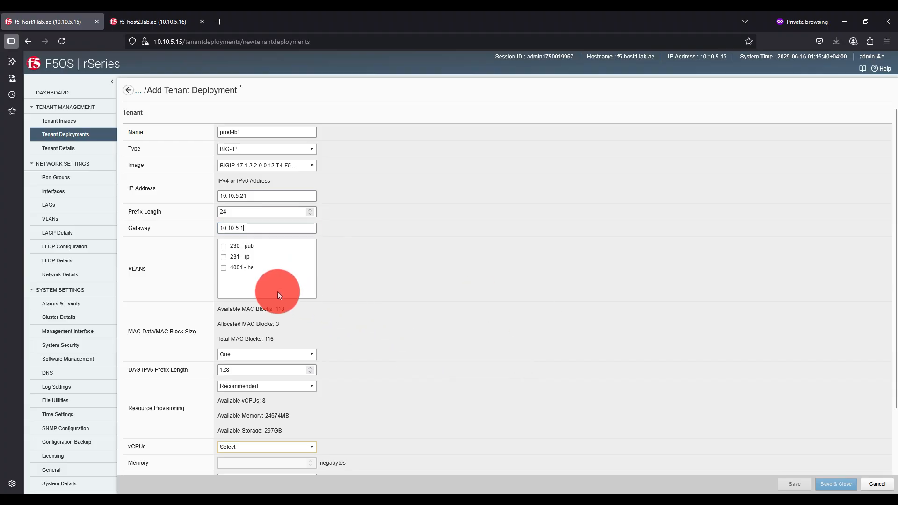
- Assign VLANs 230 - pub, 231 - rp and 4001 - ha to the tenant and set its MAC block size to Large (32)
left_click(227, 249)
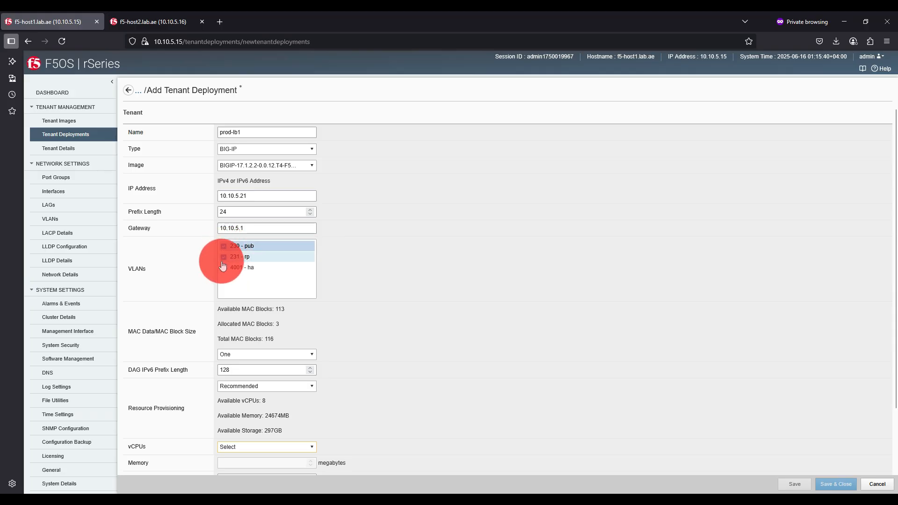
left_click(226, 258)
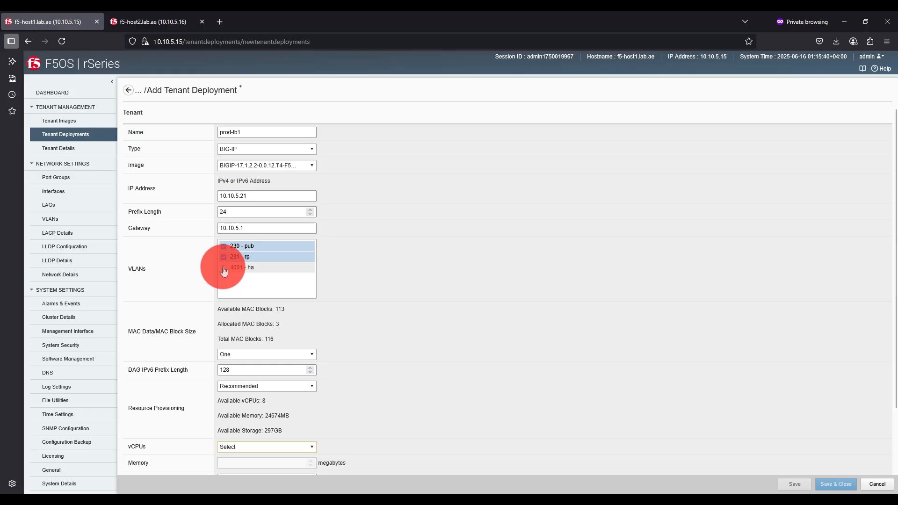
left_click(223, 268)
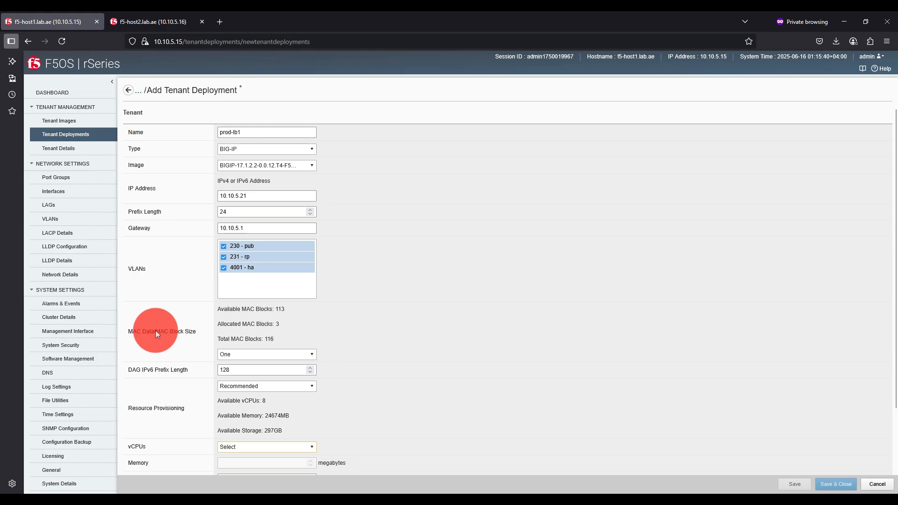
left_click(237, 355)
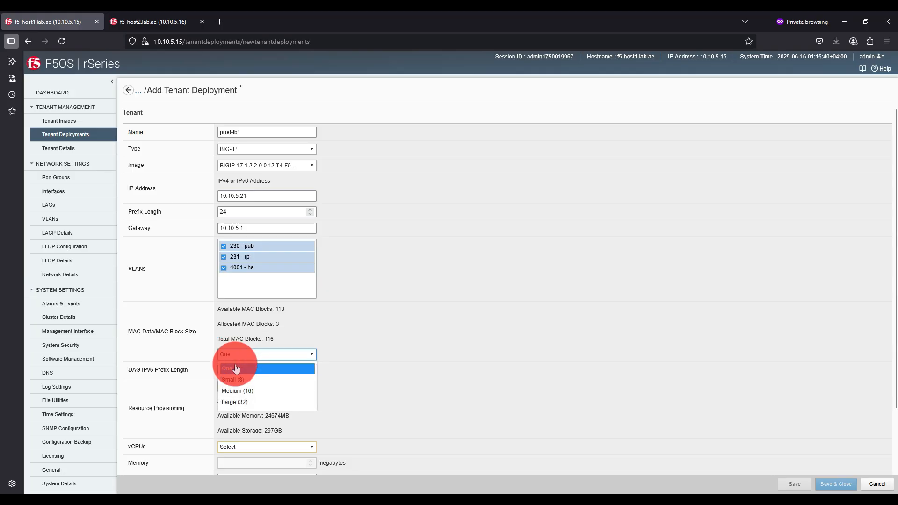
left_click(234, 403)
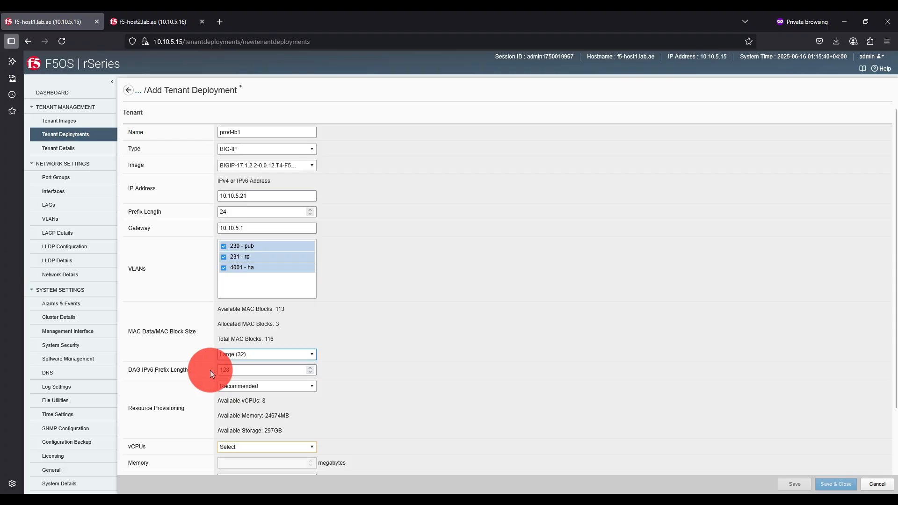
- Keep resource provisioning at Recommended and allocate 4 vCPUs to the tenant
scroll(209, 369, "down", 2)
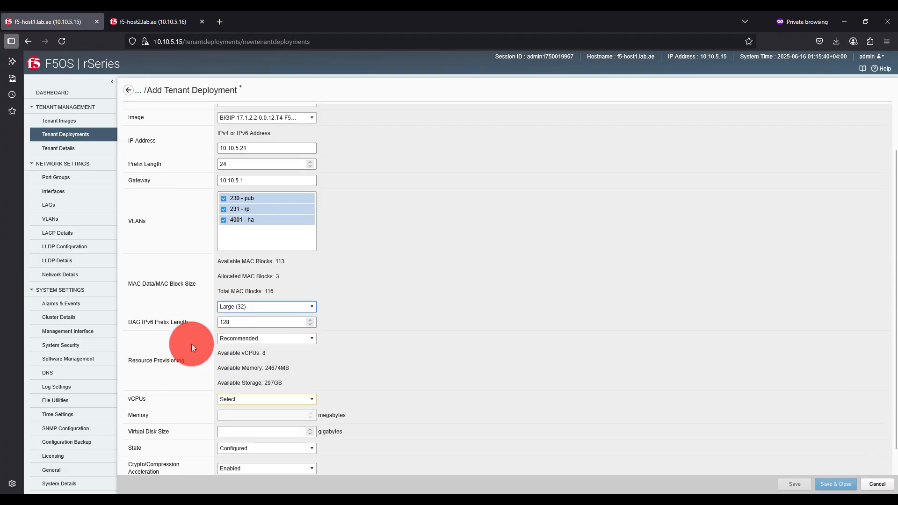
left_click(233, 340)
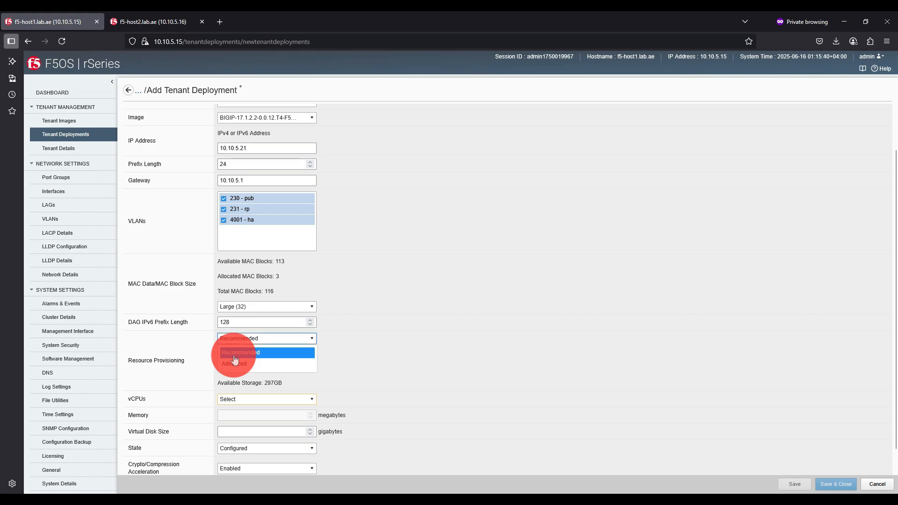
left_click(235, 356)
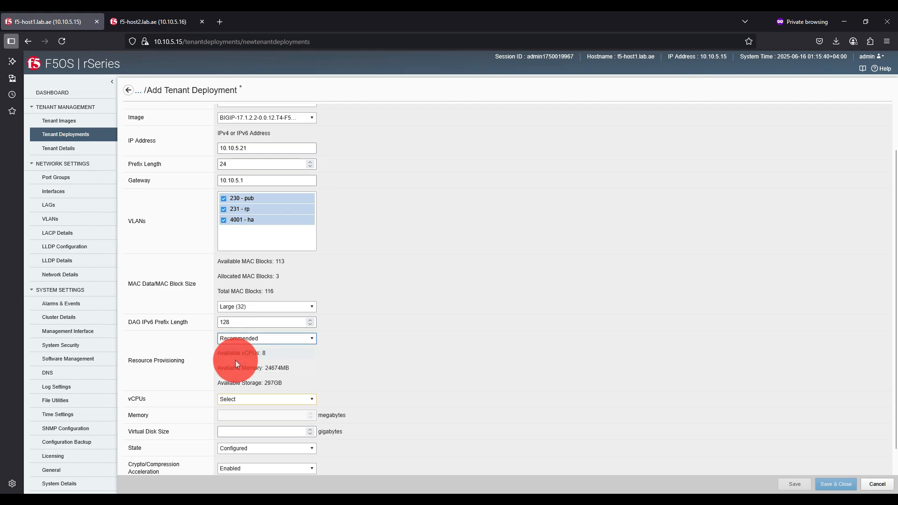
left_click(231, 400)
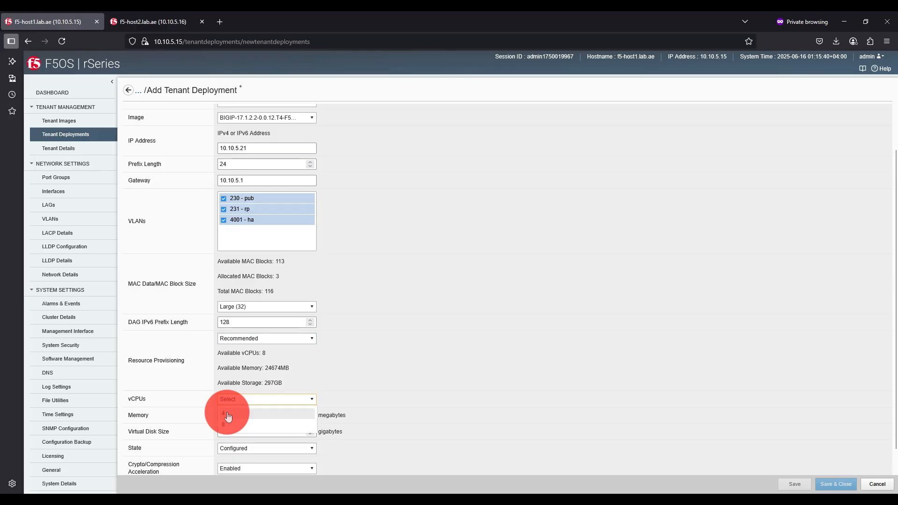
left_click(227, 415)
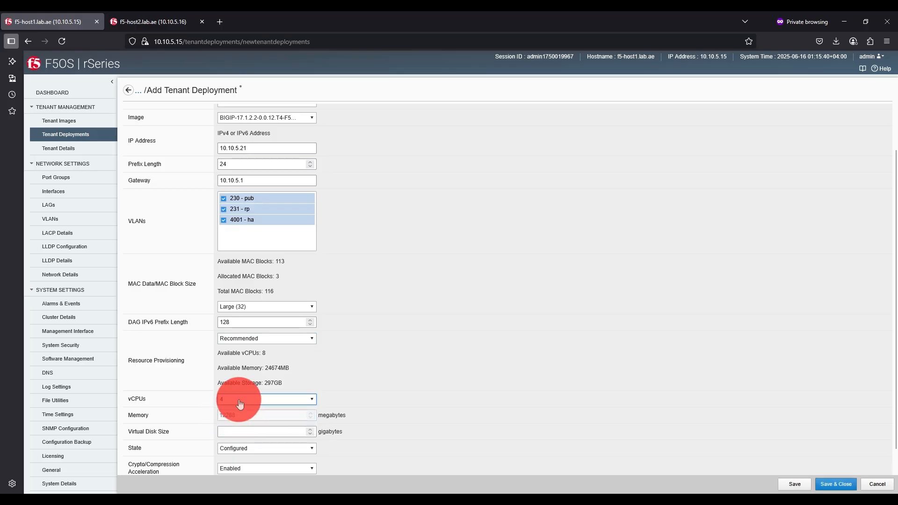
left_click(259, 339)
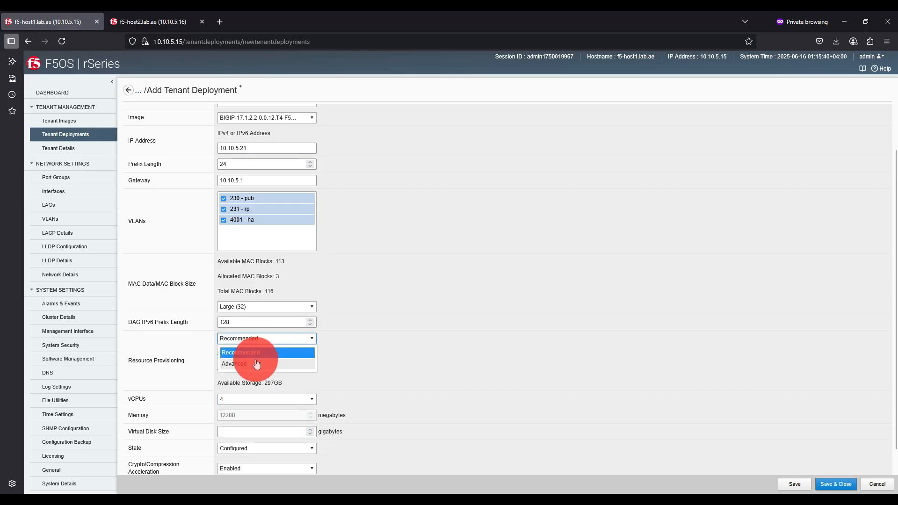
left_click(257, 364)
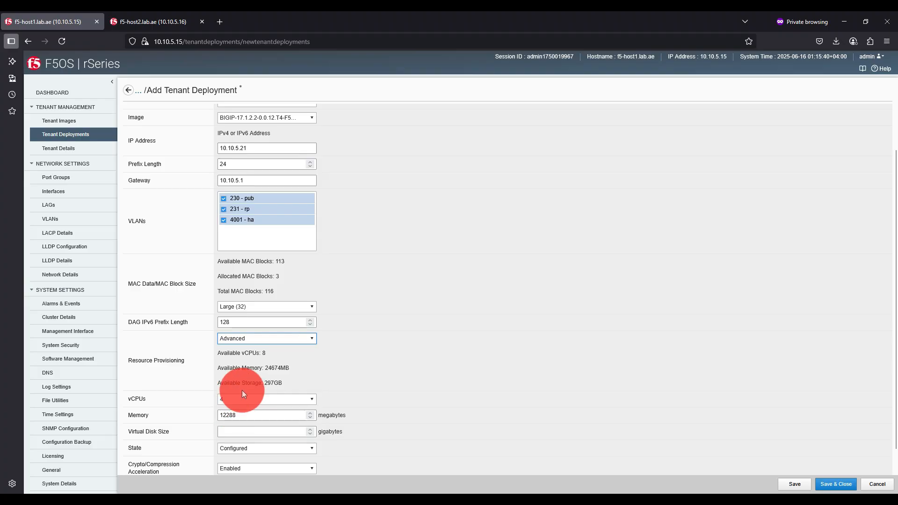
left_click(250, 343)
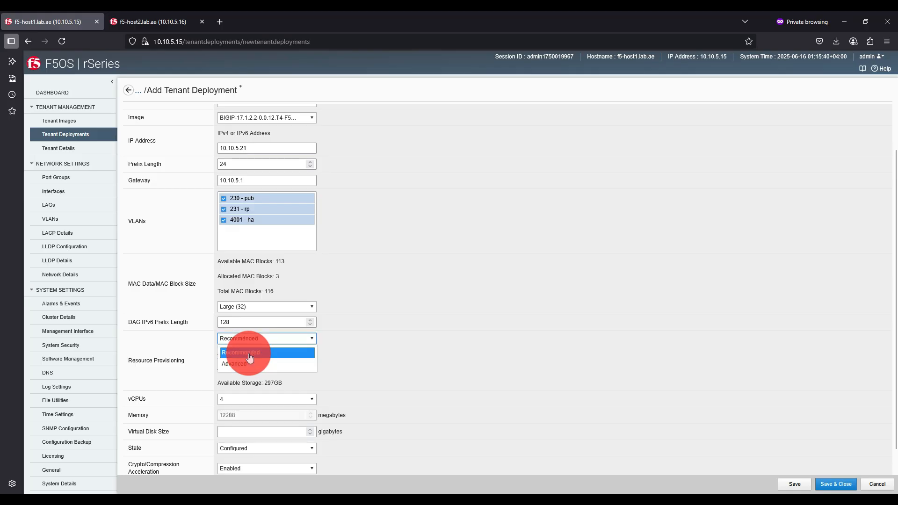
left_click(249, 354)
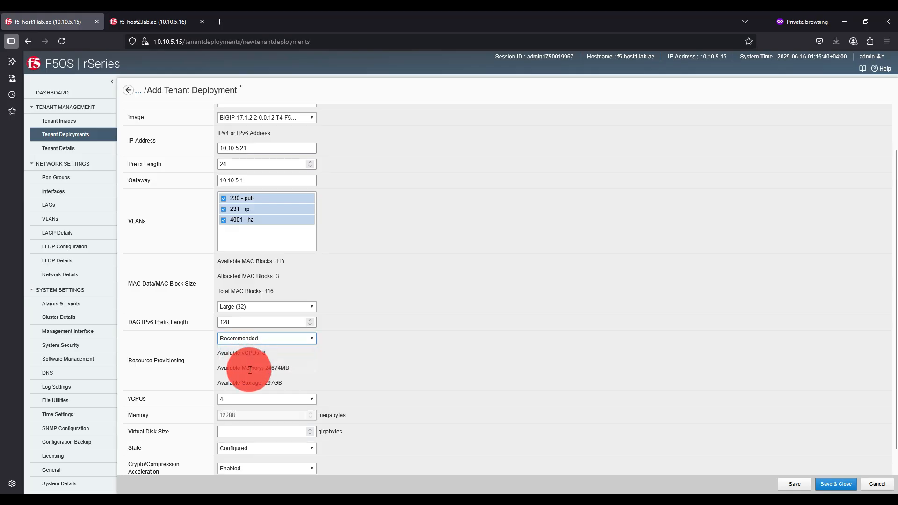
- Set the tenant's virtual disk size to 160 gigabytes
scroll(250, 372, "down", 1)
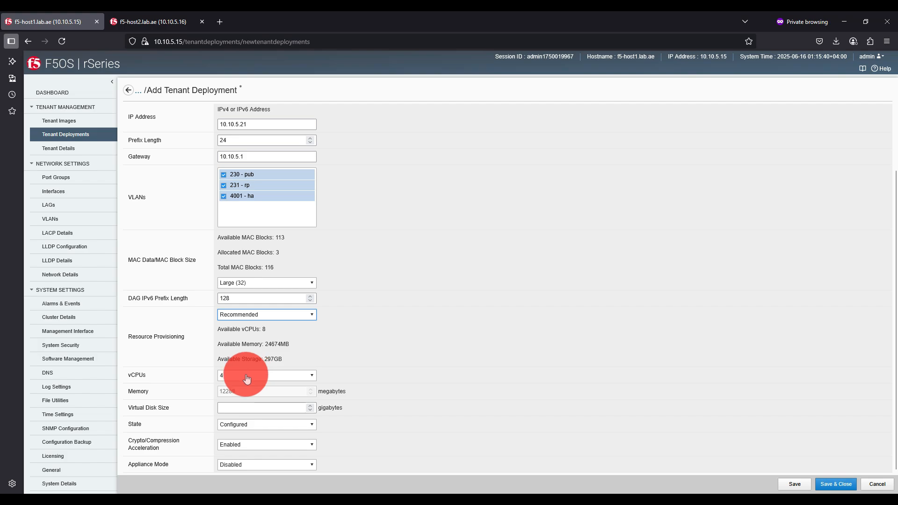
left_click(235, 407)
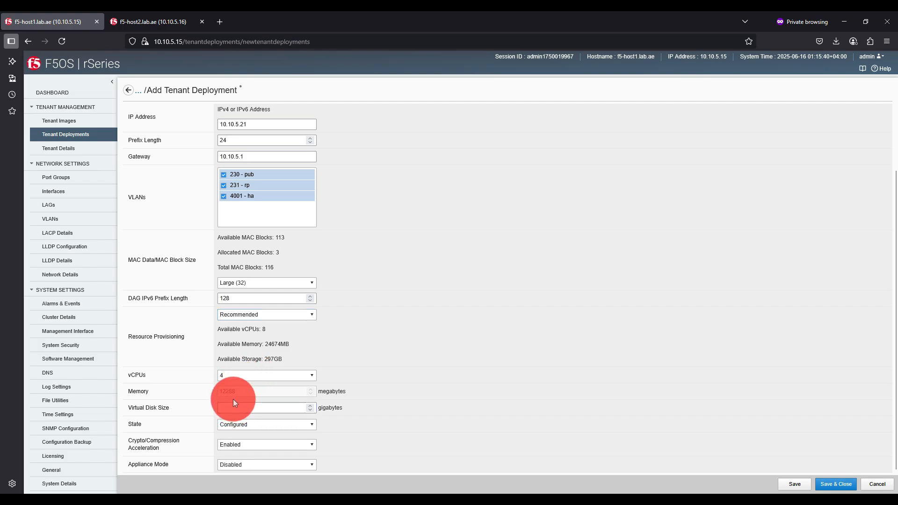
type("1")
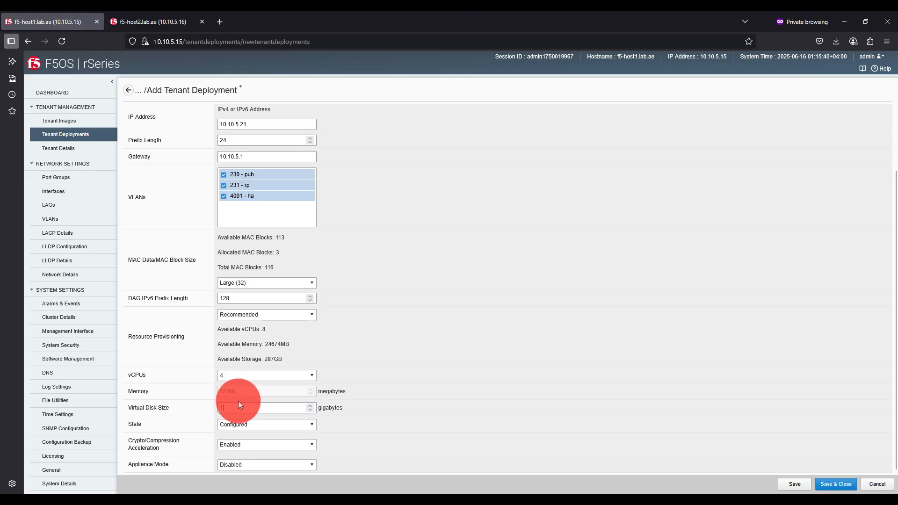
type("0")
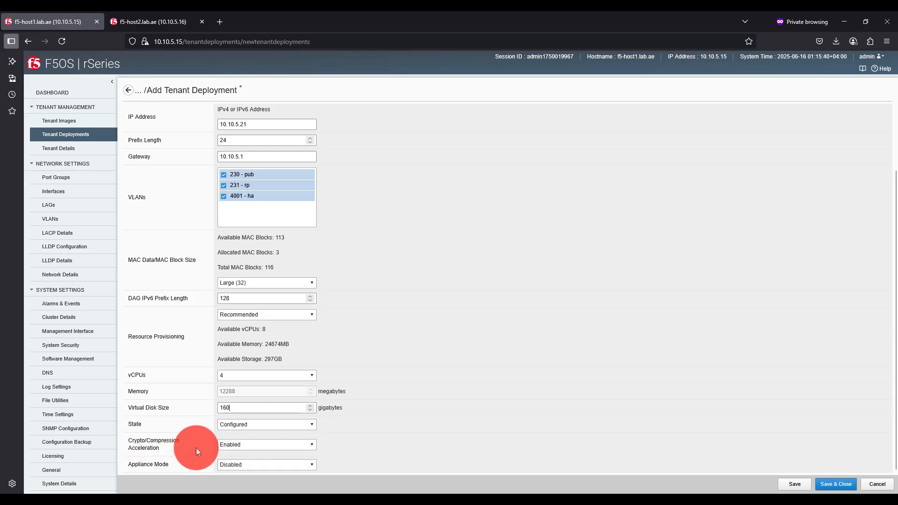
- Keep the tenant's crypto/compression acceleration Enabled and save the new tenant deployment
left_click(232, 444)
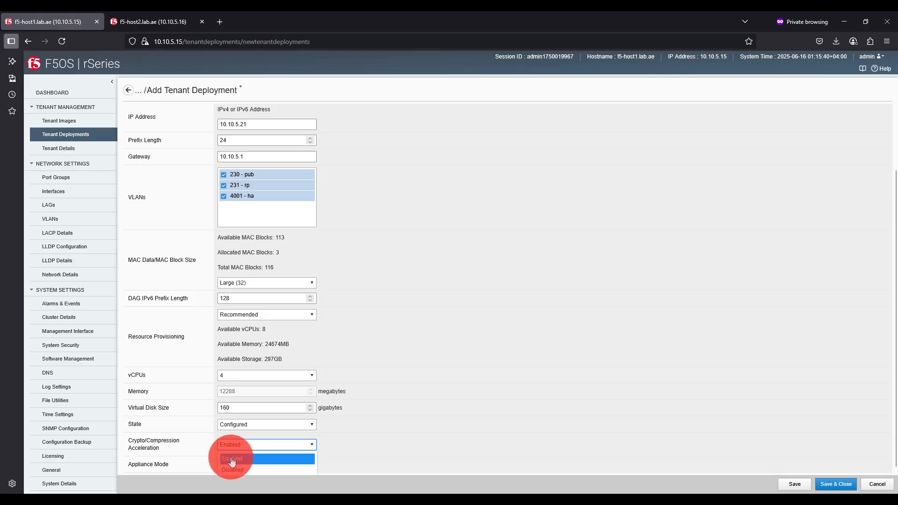
left_click(233, 458)
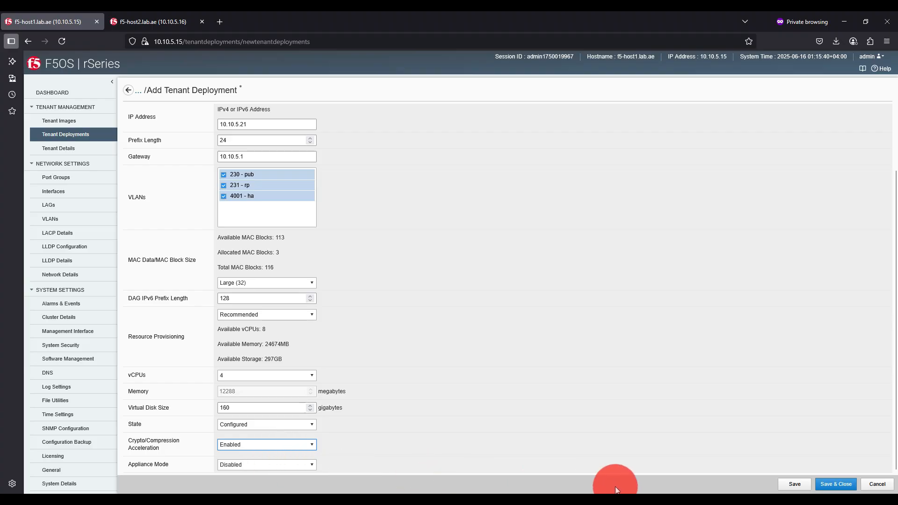
left_click(824, 483)
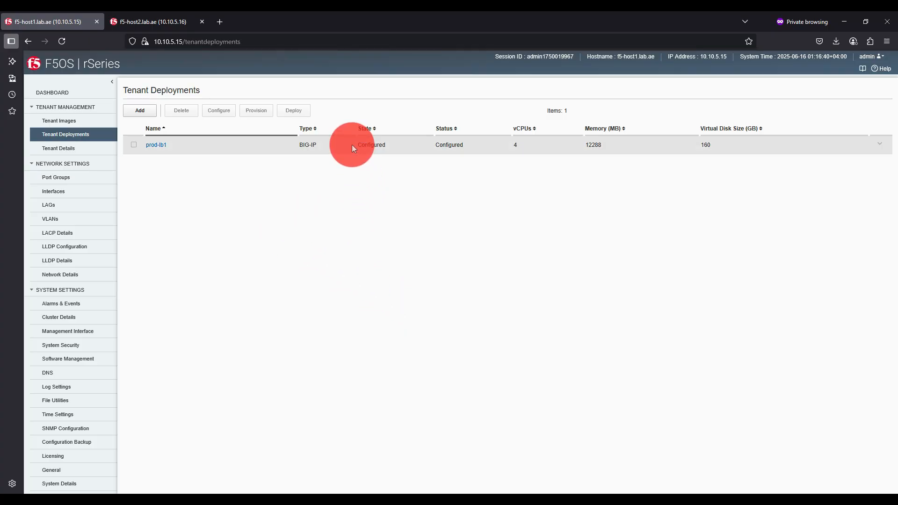
- Change the state of tenant prod-lb1 to Provisioned and save the confirmed update
left_click(169, 150)
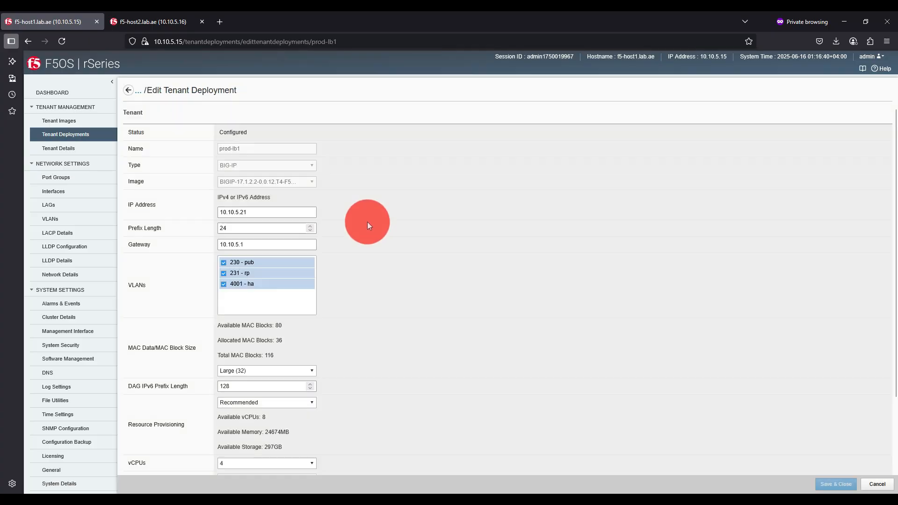
scroll(363, 225, "down", 2)
left_click(273, 427)
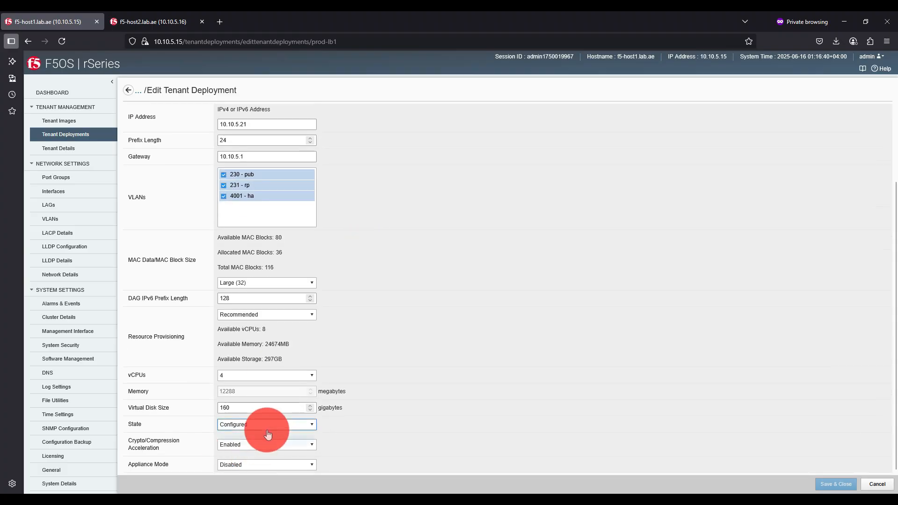
left_click(263, 449)
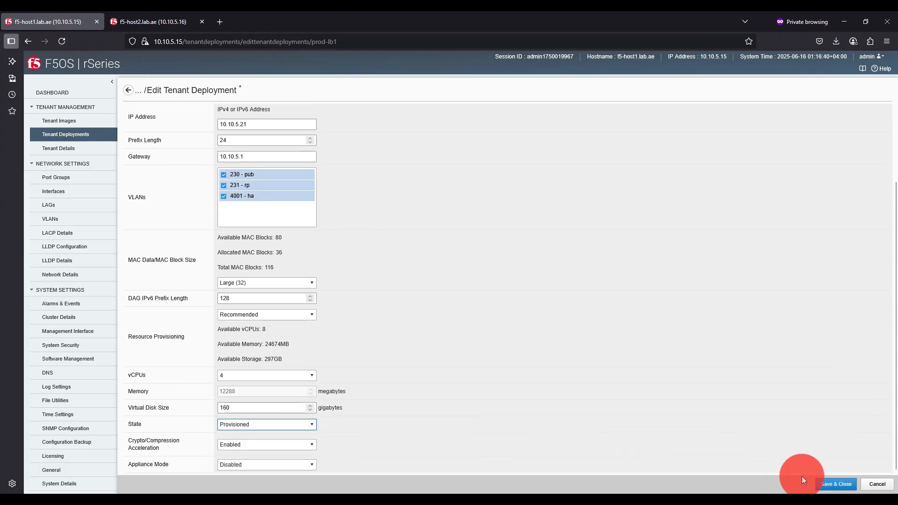
left_click(831, 486)
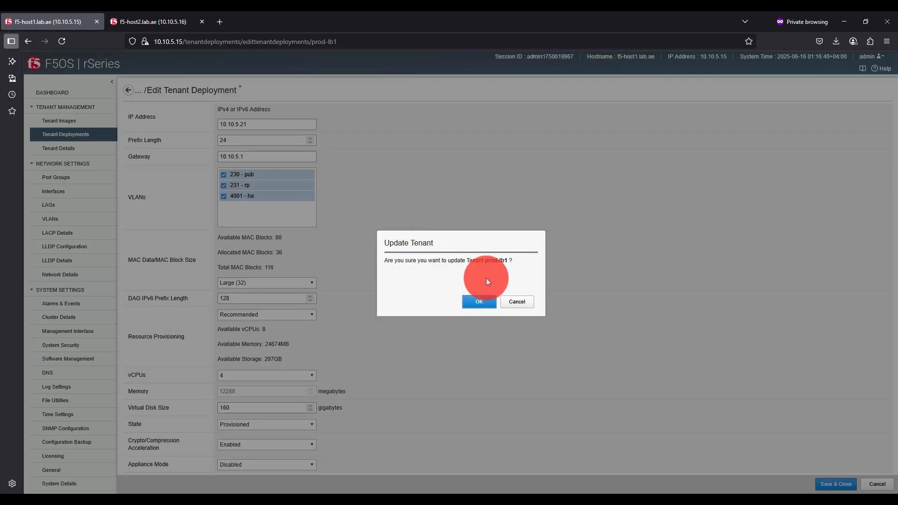
left_click(480, 304)
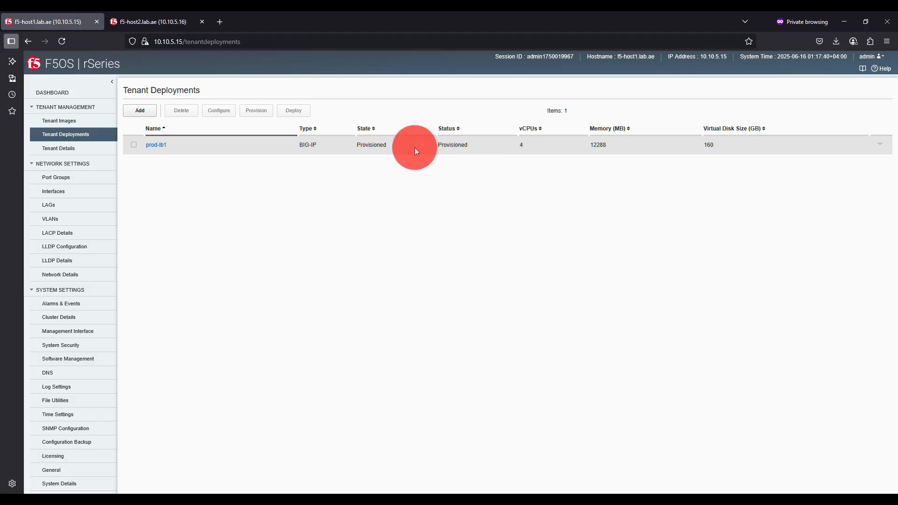
- Change the state of tenant prod-lb1 to Deployed and save the confirmed update
left_click(160, 146)
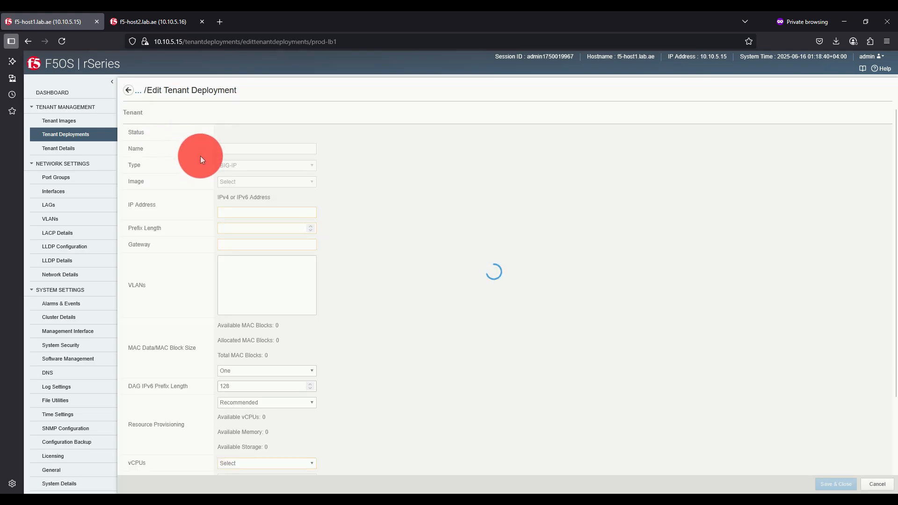
scroll(199, 178, "down", 2)
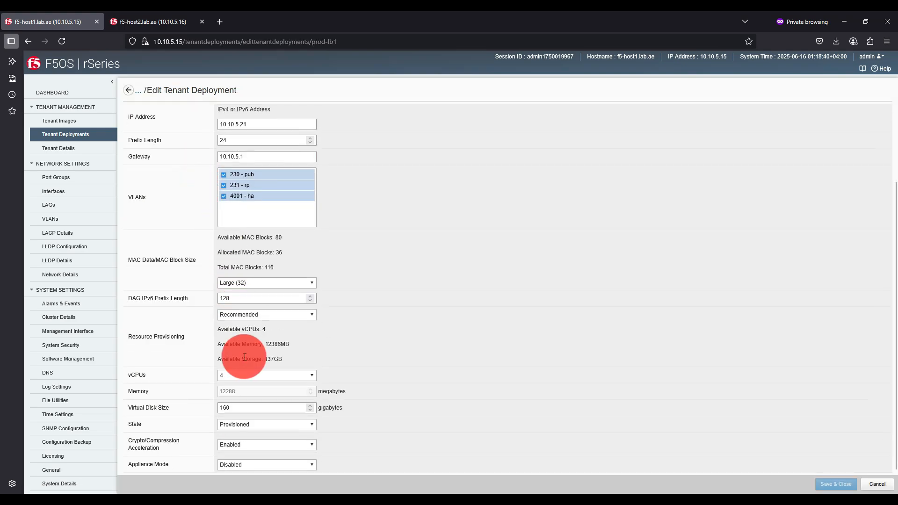
left_click(253, 424)
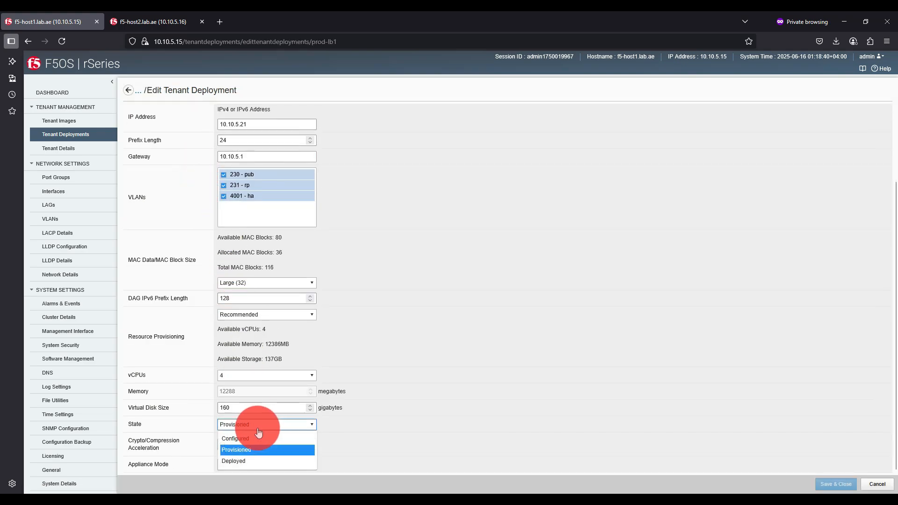
left_click(254, 462)
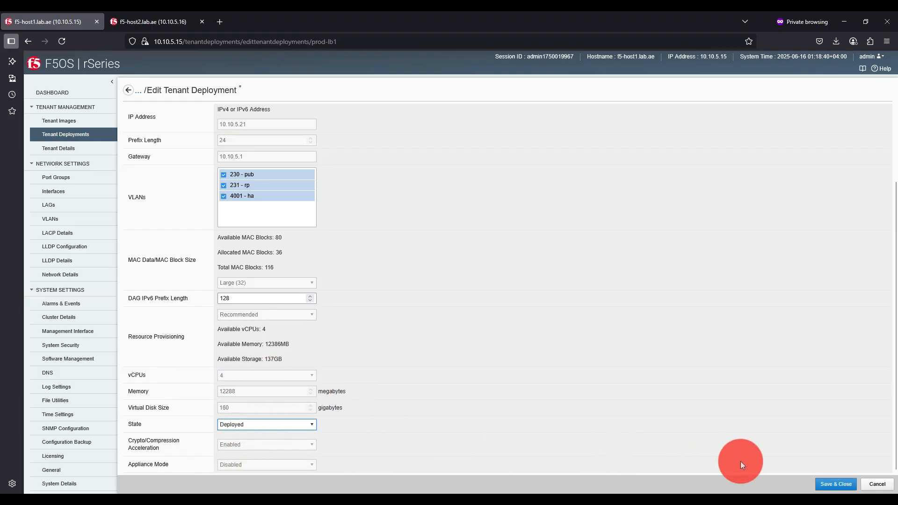
left_click(824, 483)
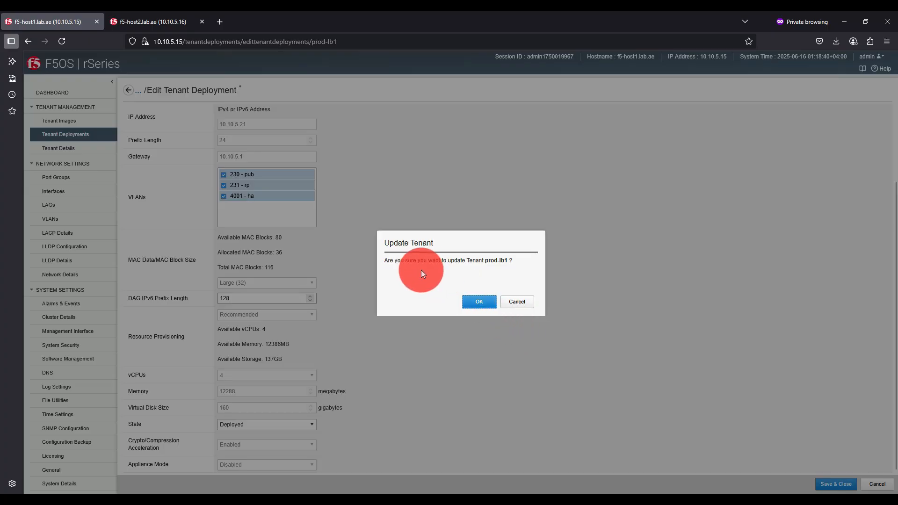
left_click(476, 302)
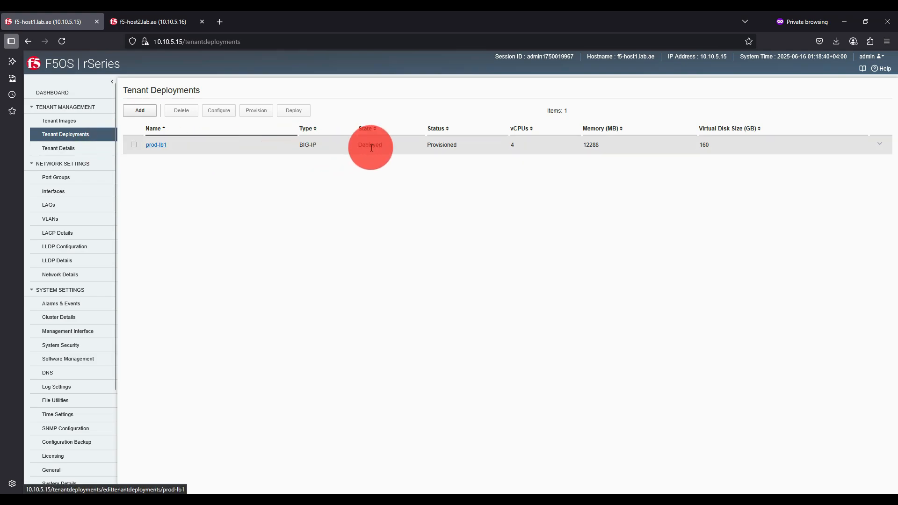
- Review prod-lb1's deployment settings and check its state and status in the tenant deployments list
left_click(79, 147)
left_click(84, 136)
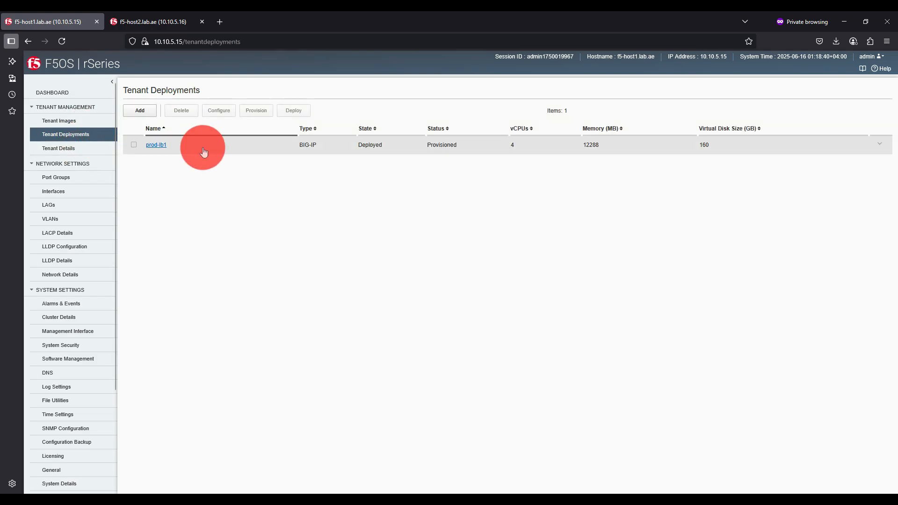
left_click(166, 149)
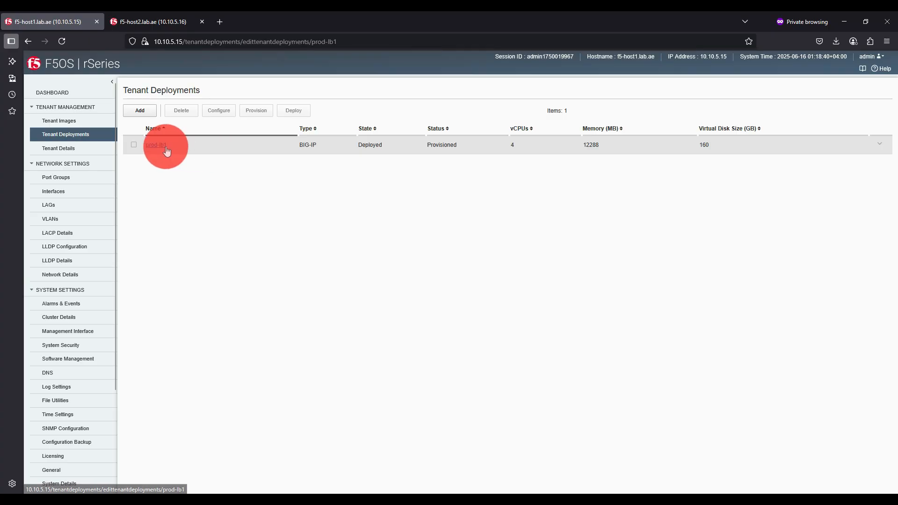
scroll(208, 220, "down", 3)
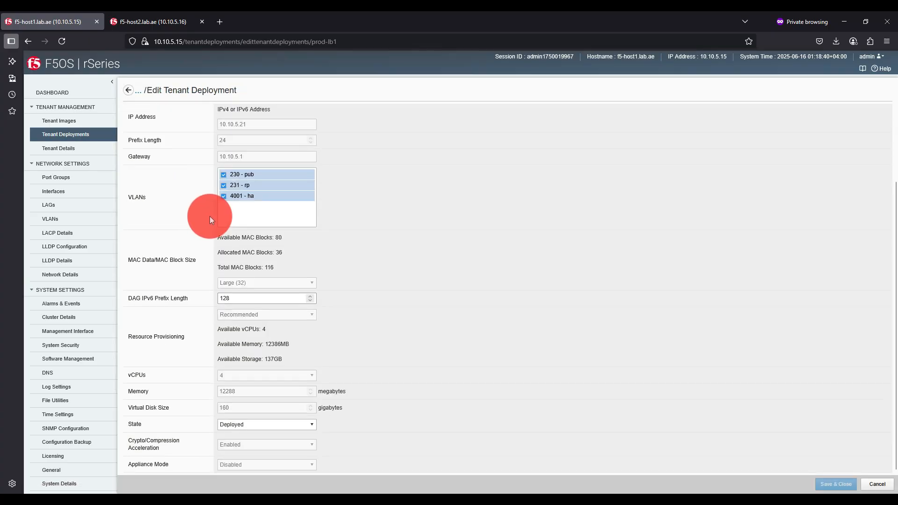
scroll(209, 214, "up", 3)
left_click(96, 134)
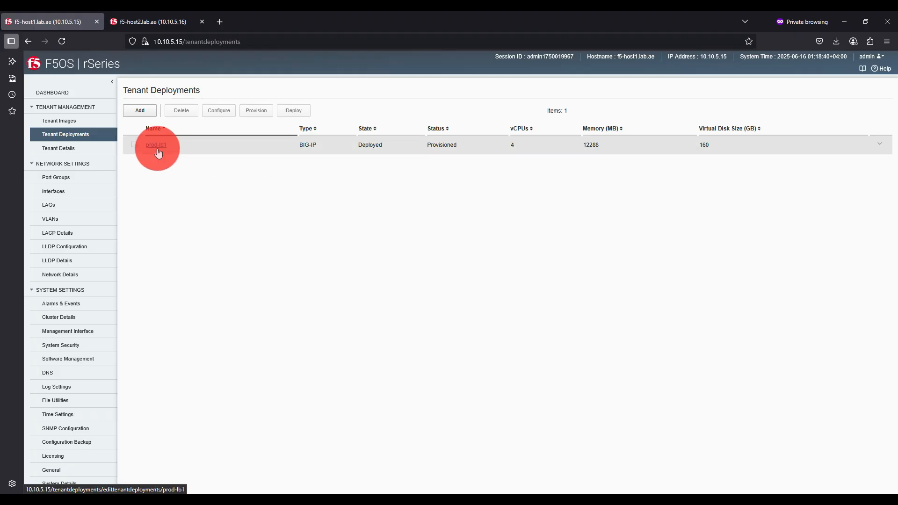
left_click(98, 137)
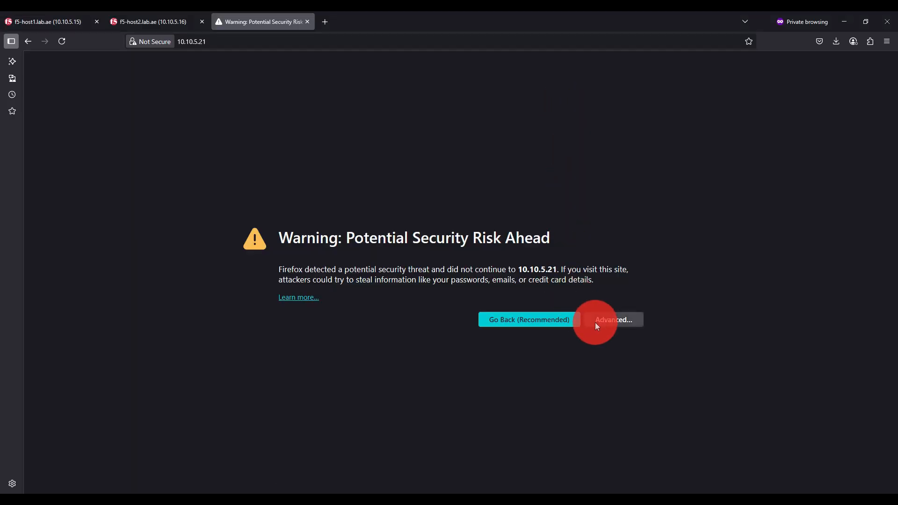
- Proceed past the certificate warning to the BIG-IP login page at 10.10.5.21 and return to the f5-host1 page
left_click(595, 322)
left_click(576, 468)
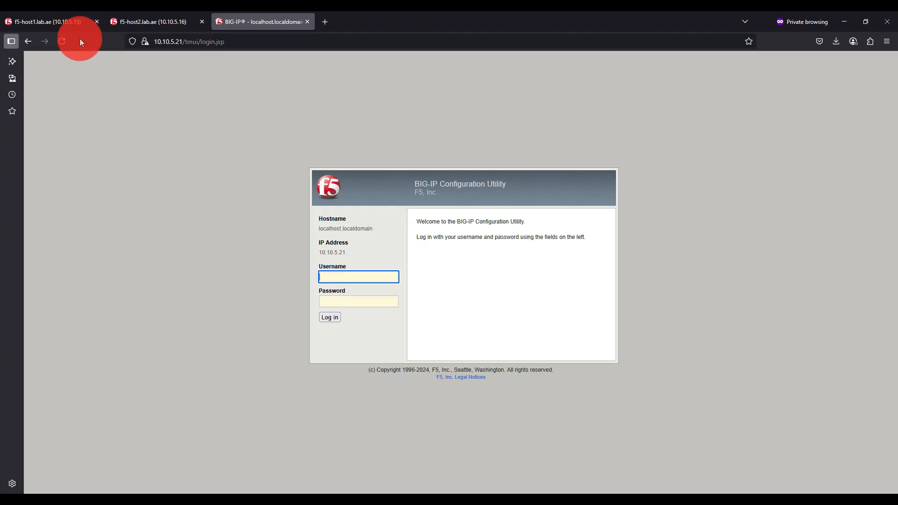
left_click(57, 21)
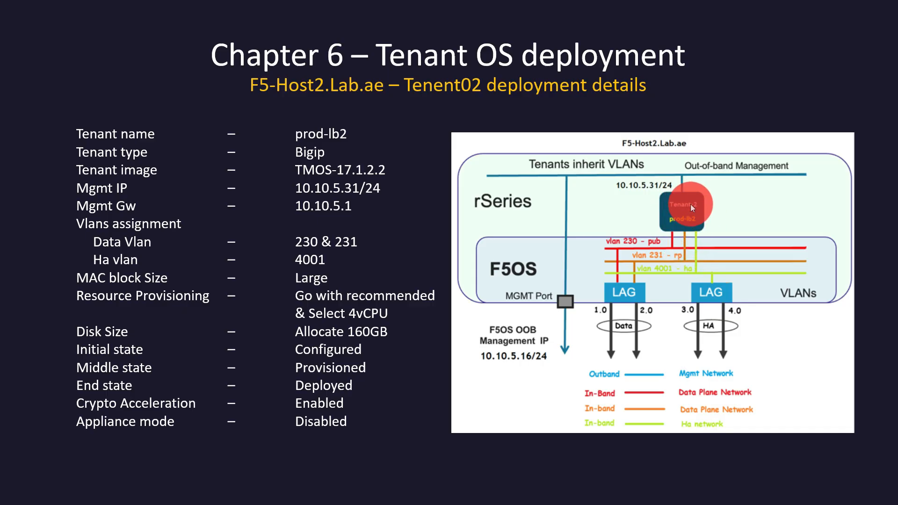
left_click(658, 148)
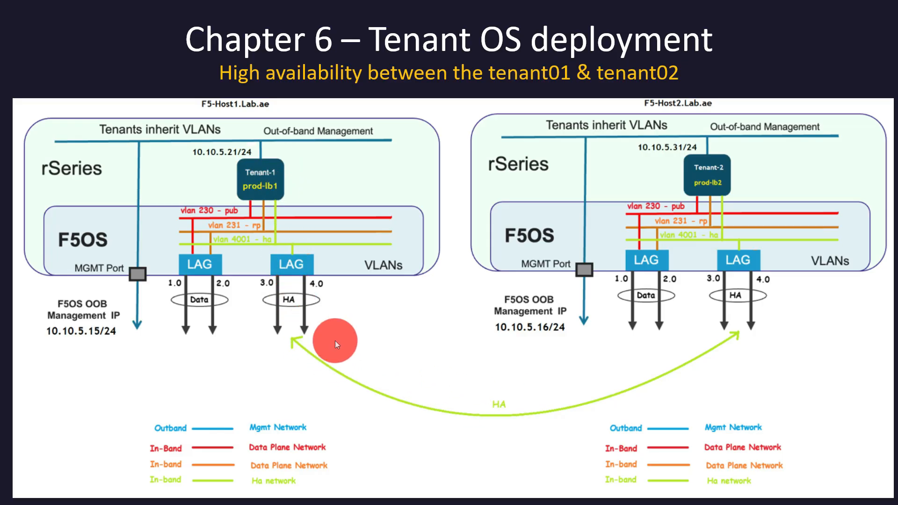
left_click(709, 181)
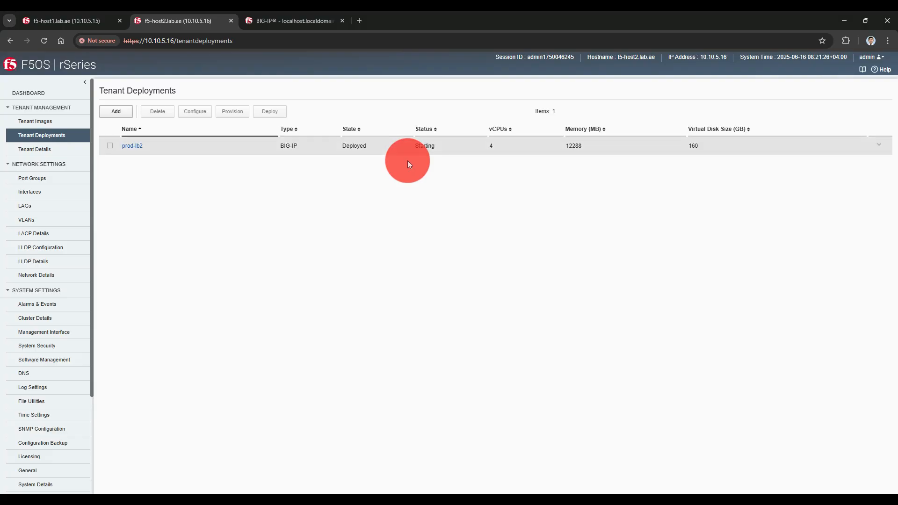
key("alt+Tab")
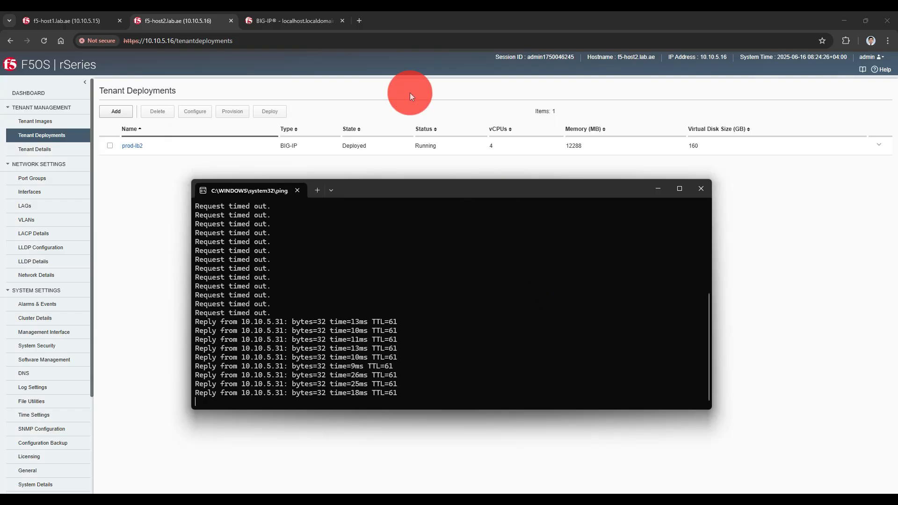
left_click(359, 20)
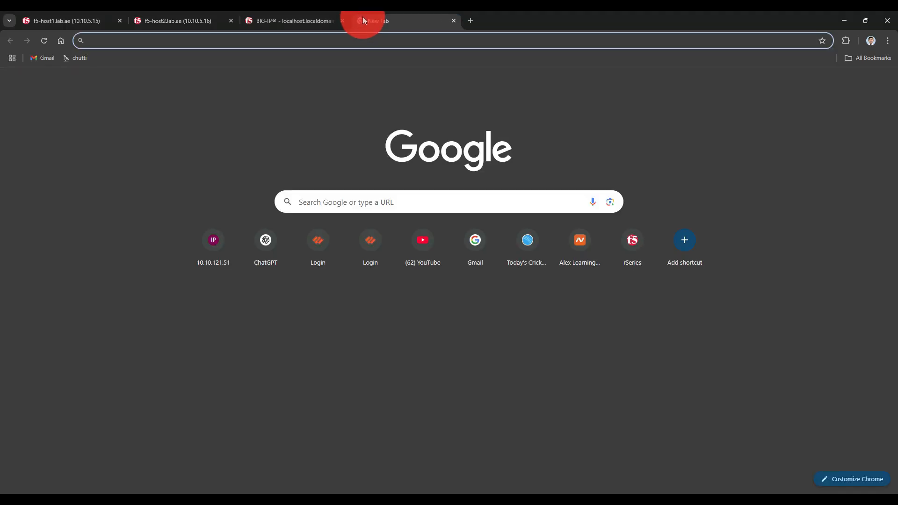
type("https://10")
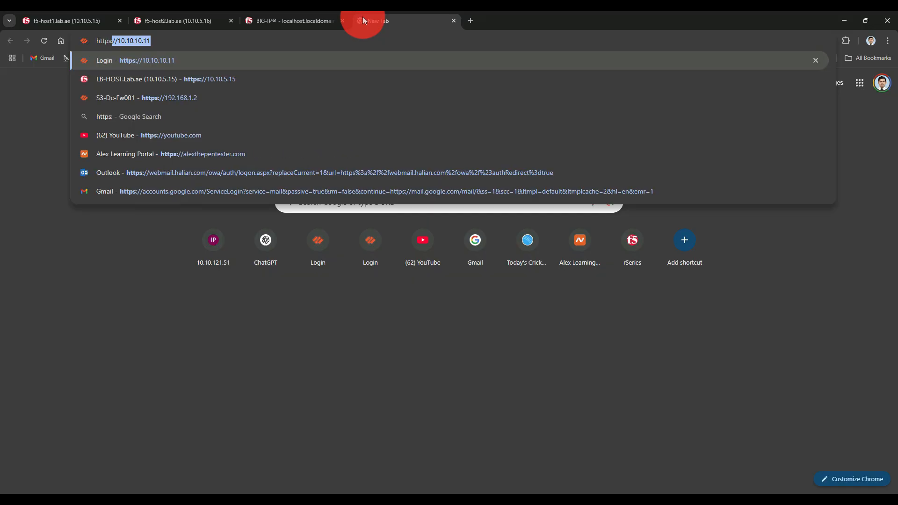
type(".10.5.")
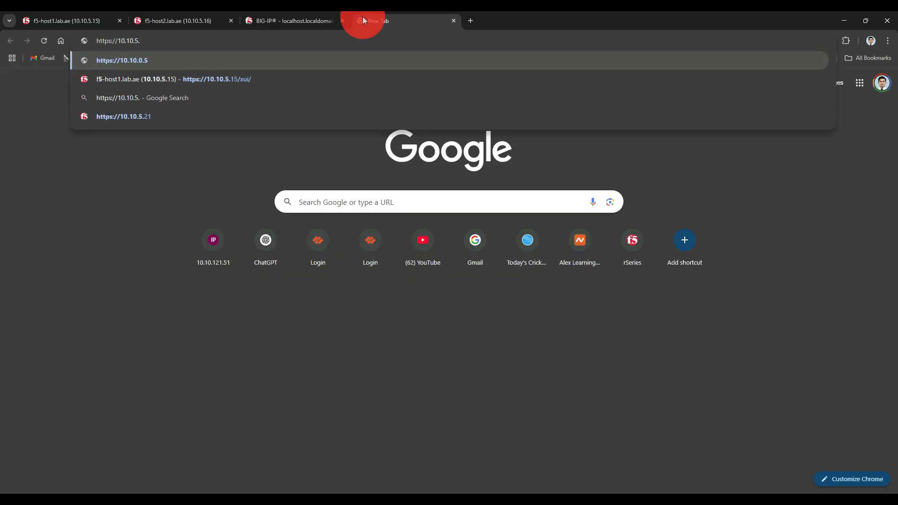
type("31")
key("Return")
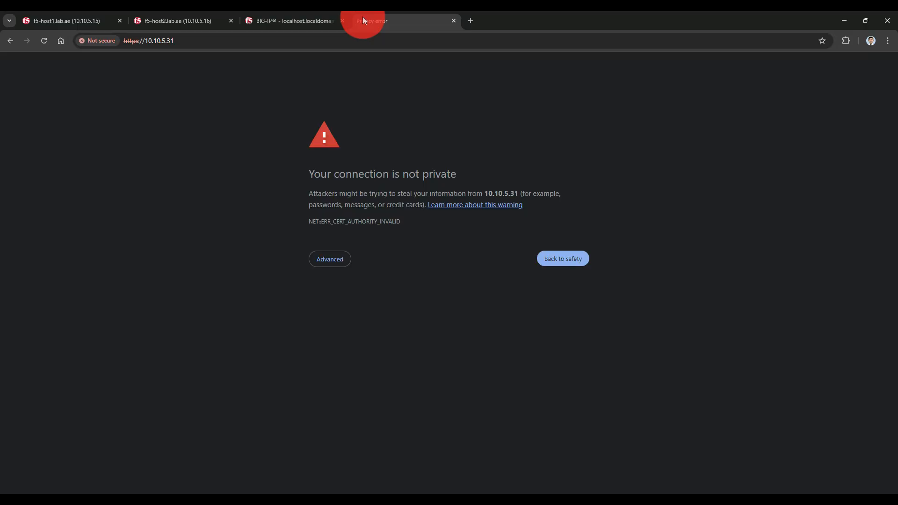
left_click(335, 260)
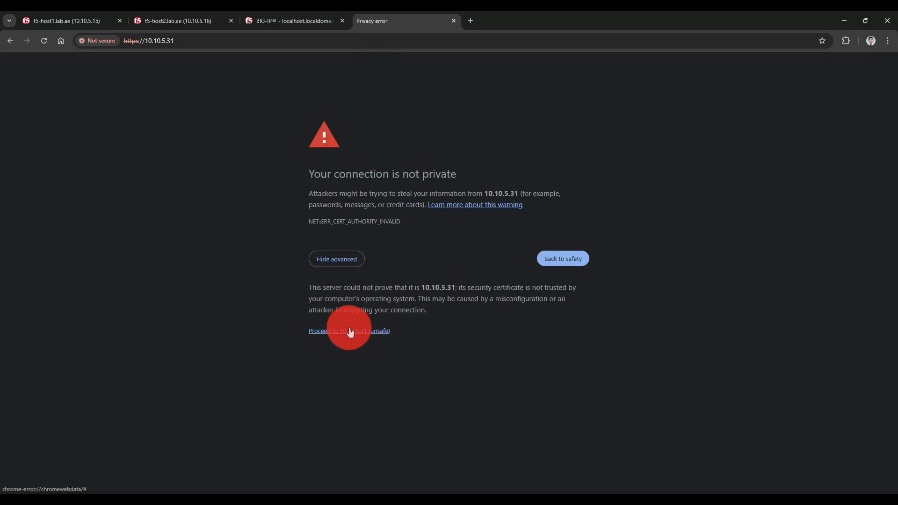
left_click(352, 331)
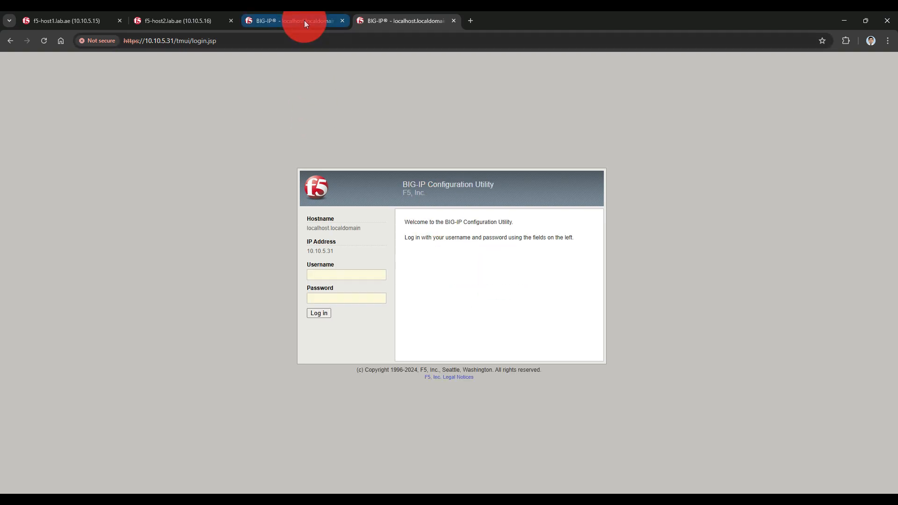
left_click(304, 21)
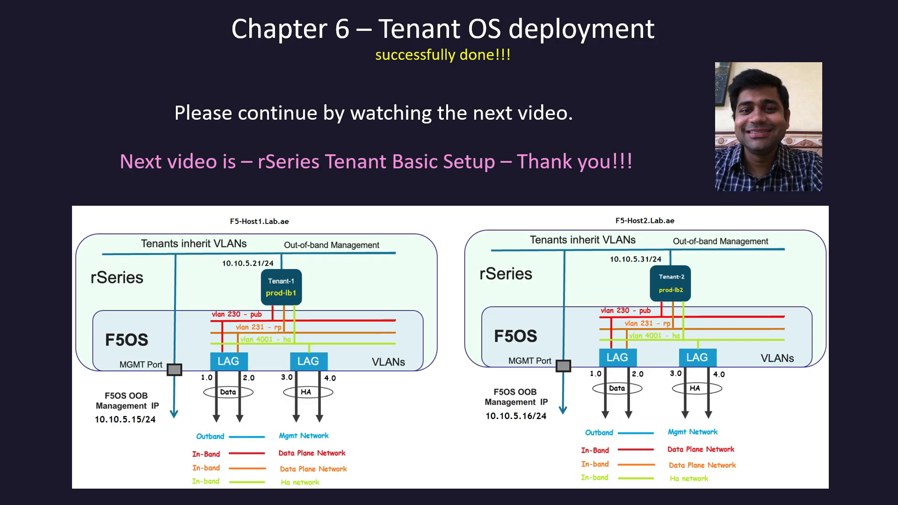